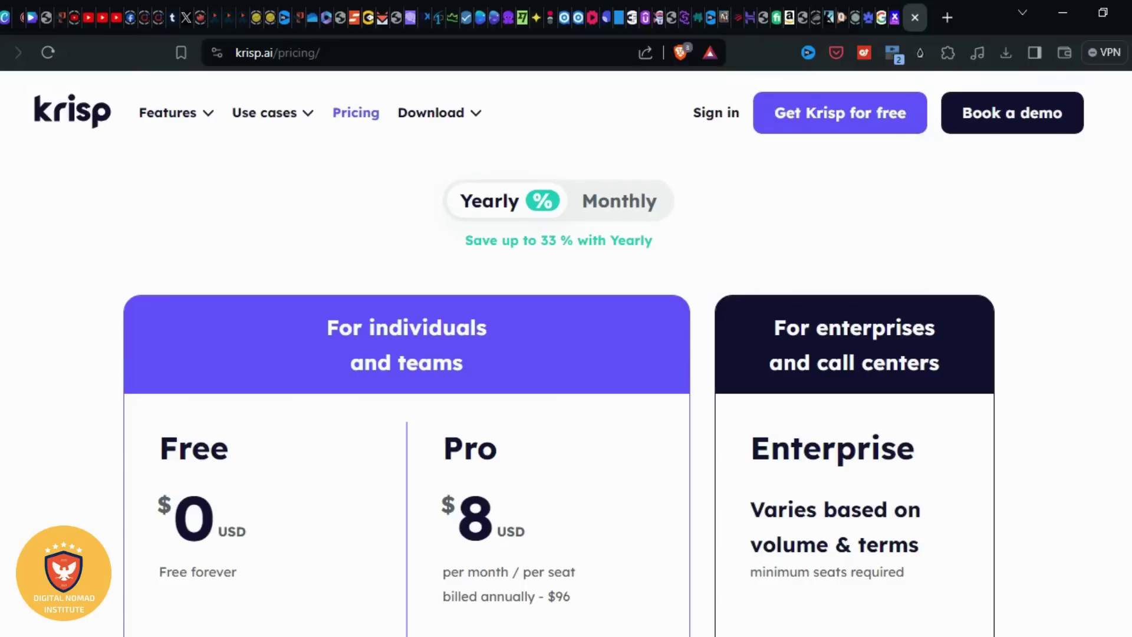
pyautogui.click(900, 16)
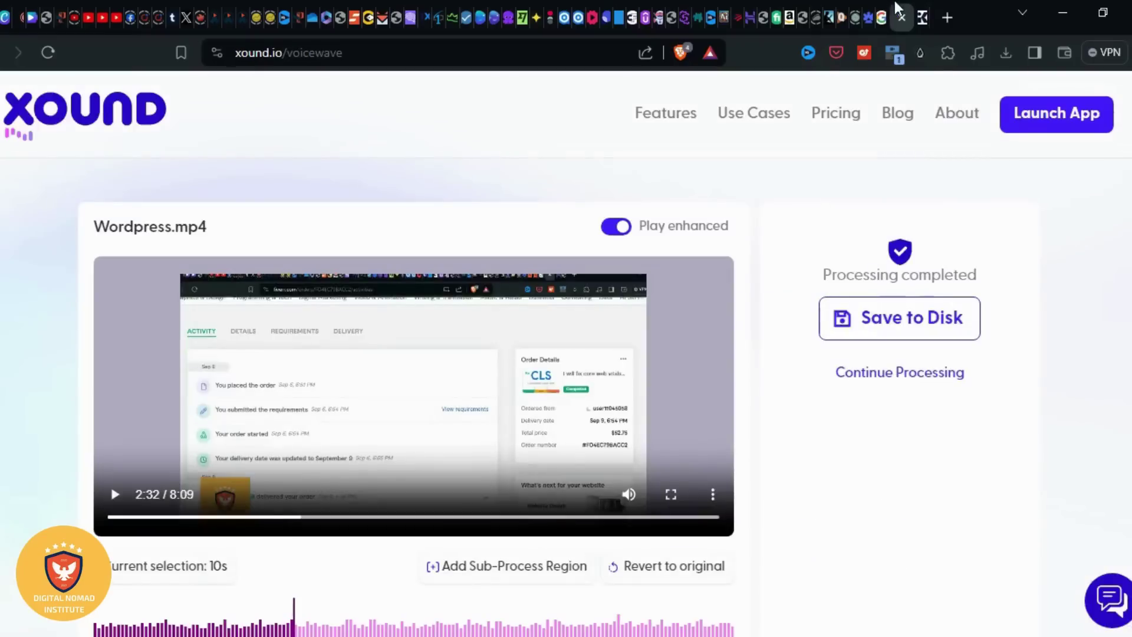
pyautogui.scroll(-1, 1049, 267)
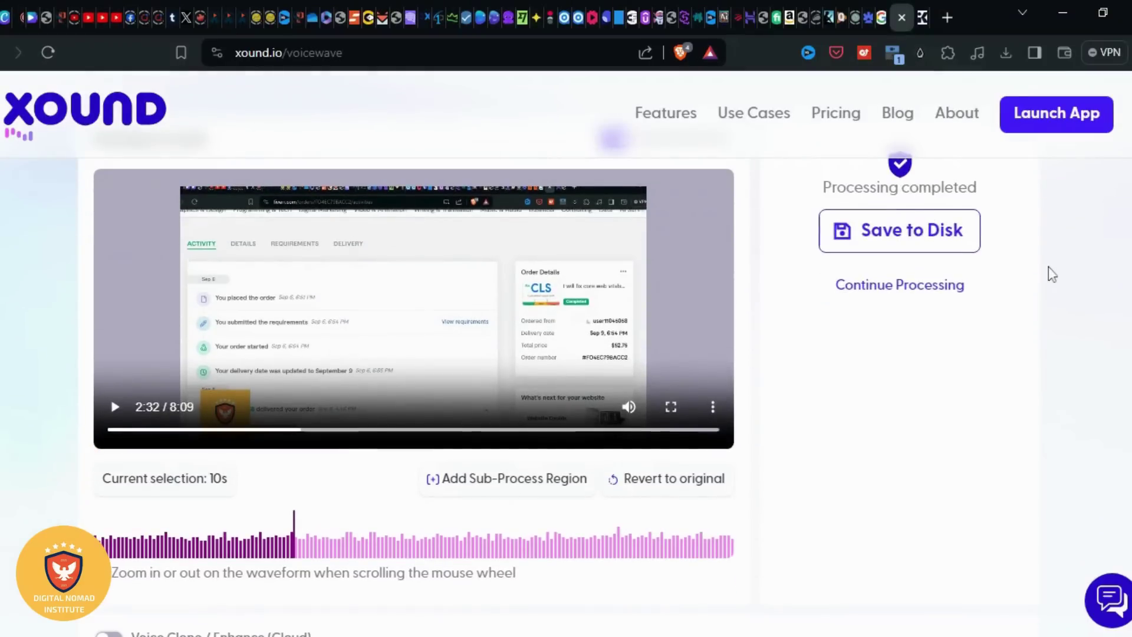
pyautogui.scroll(1, 1049, 266)
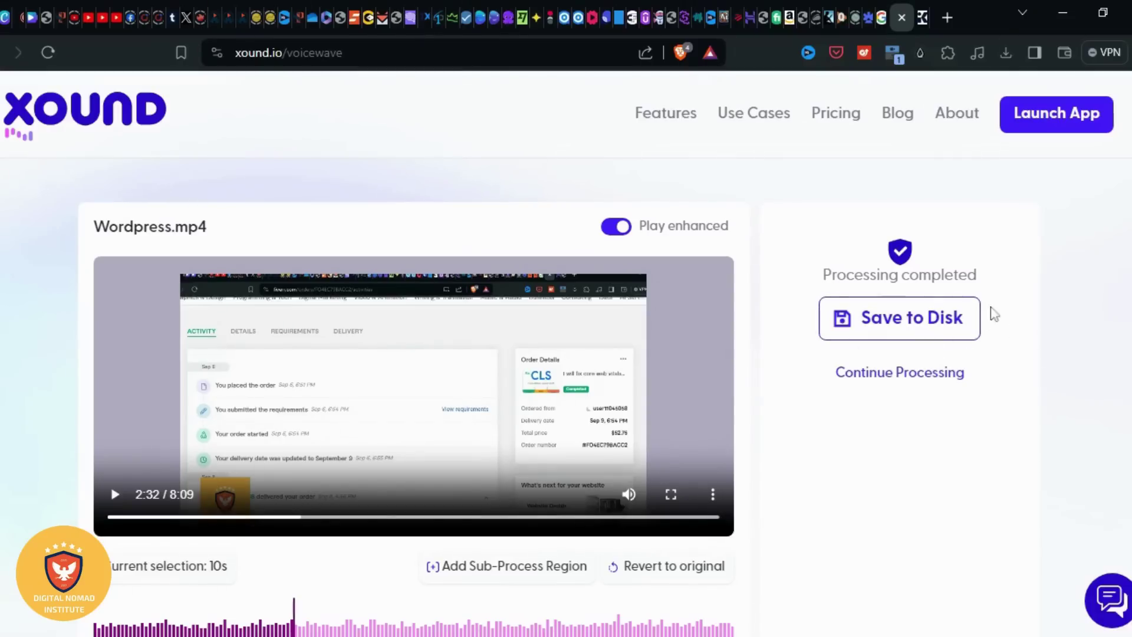
pyautogui.scroll(-2, 1009, 317)
pyautogui.scroll(-1, 1009, 318)
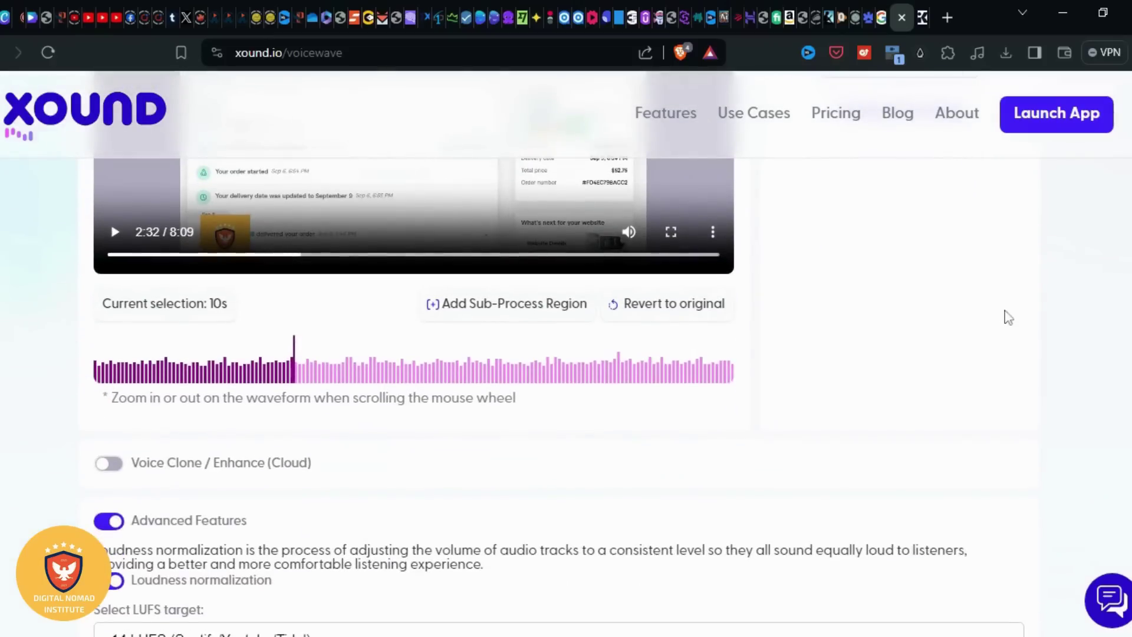
pyautogui.scroll(-1, 1009, 317)
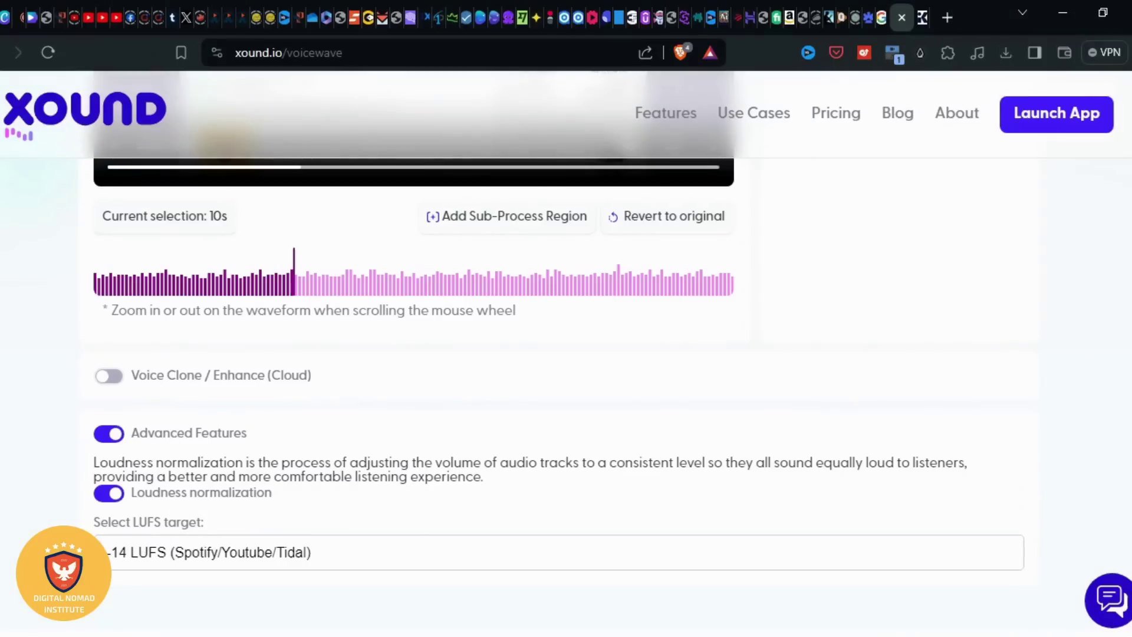
pyautogui.scroll(1, 494, 447)
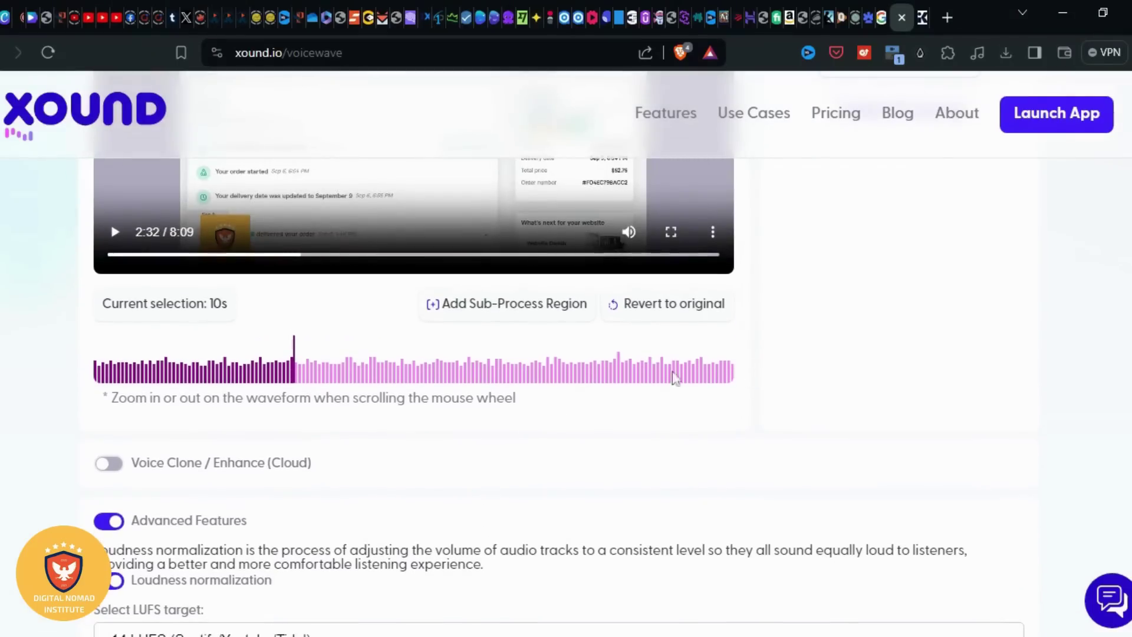
pyautogui.scroll(2, 910, 366)
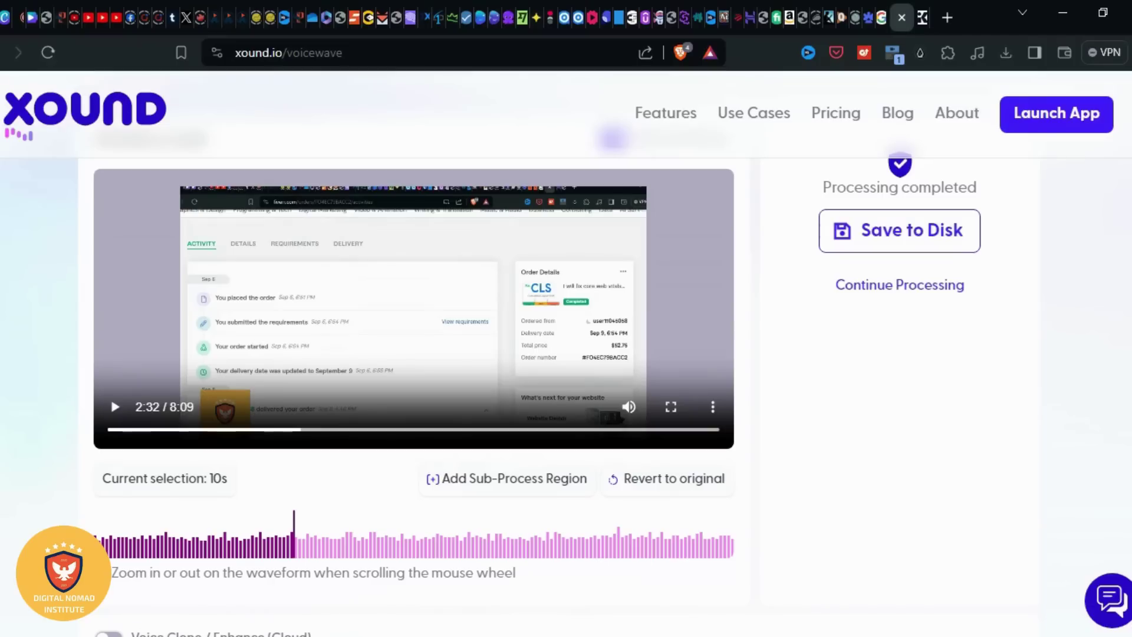
pyautogui.scroll(1, 910, 367)
pyautogui.scroll(1, 911, 367)
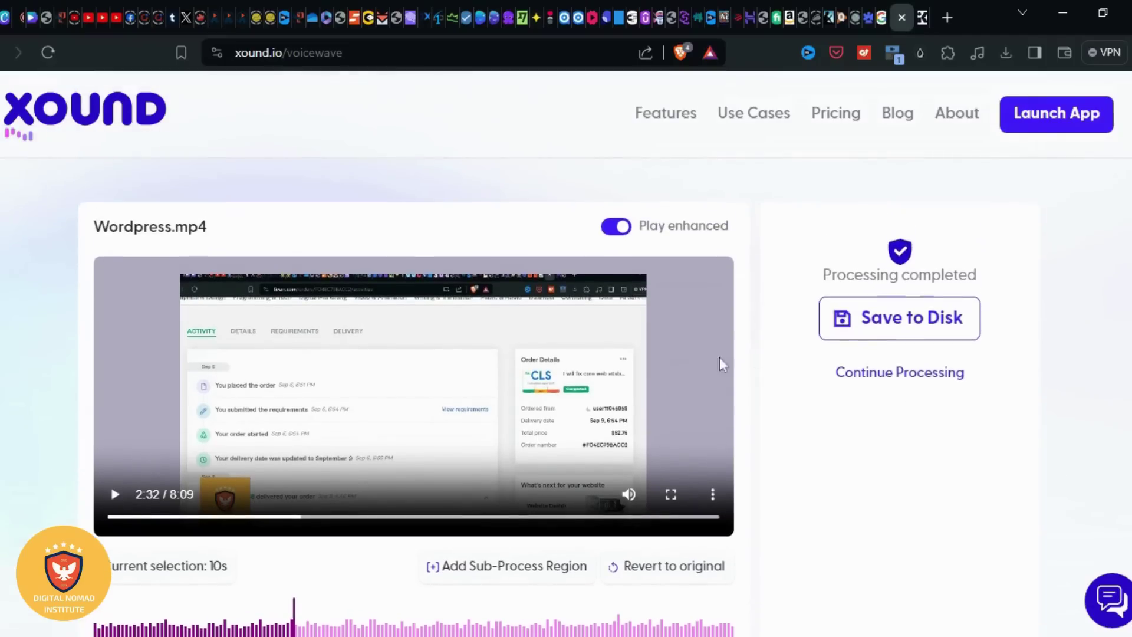